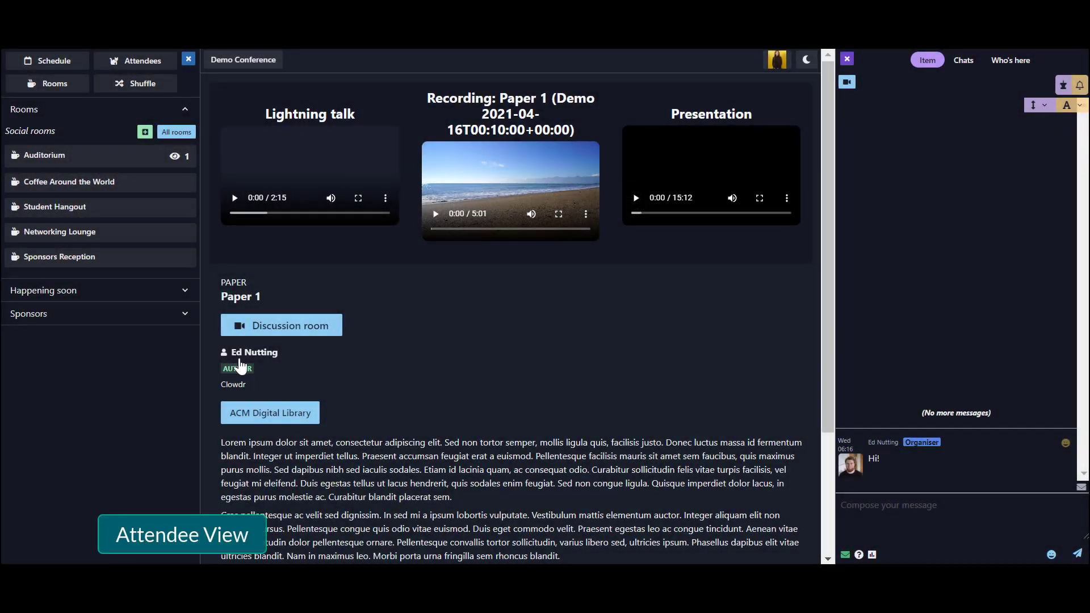
Step: View Paper 1's listed author and the conference's content list, and return to the management dashboard
left_click(242, 357)
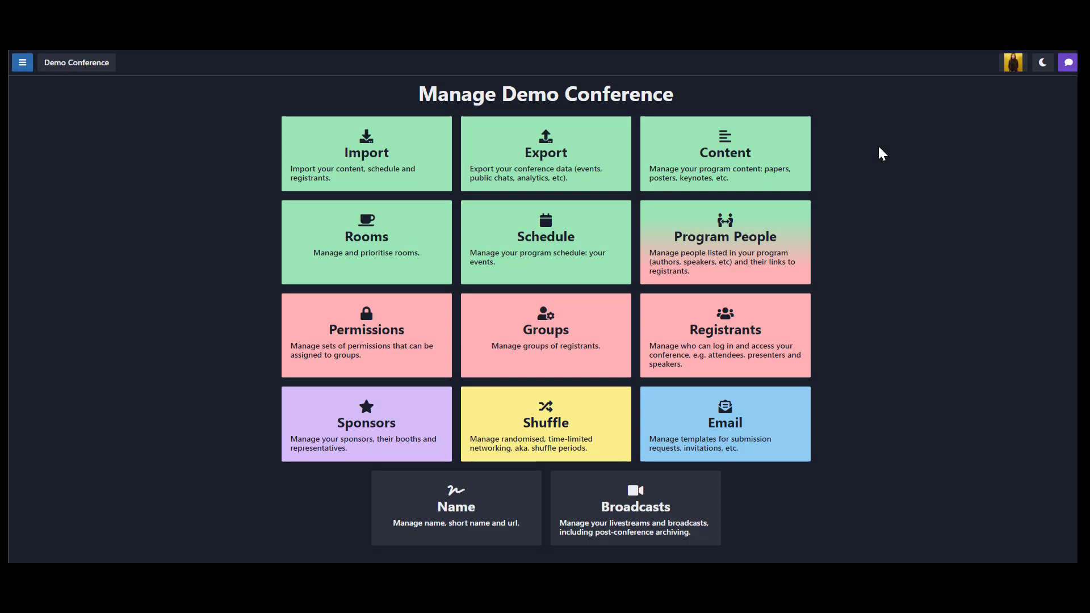
left_click(775, 149)
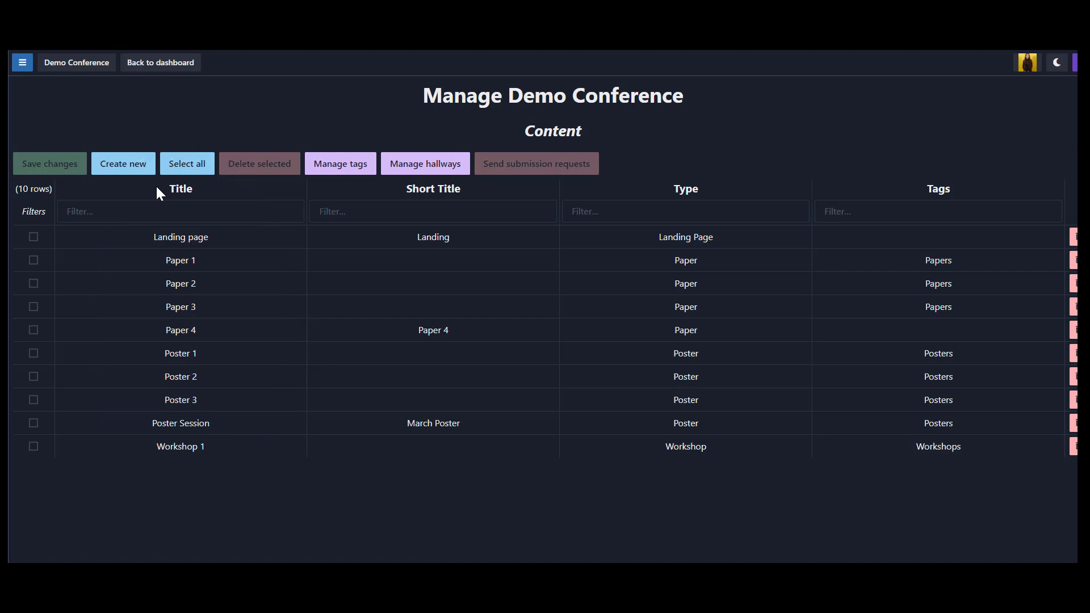
left_click(159, 68)
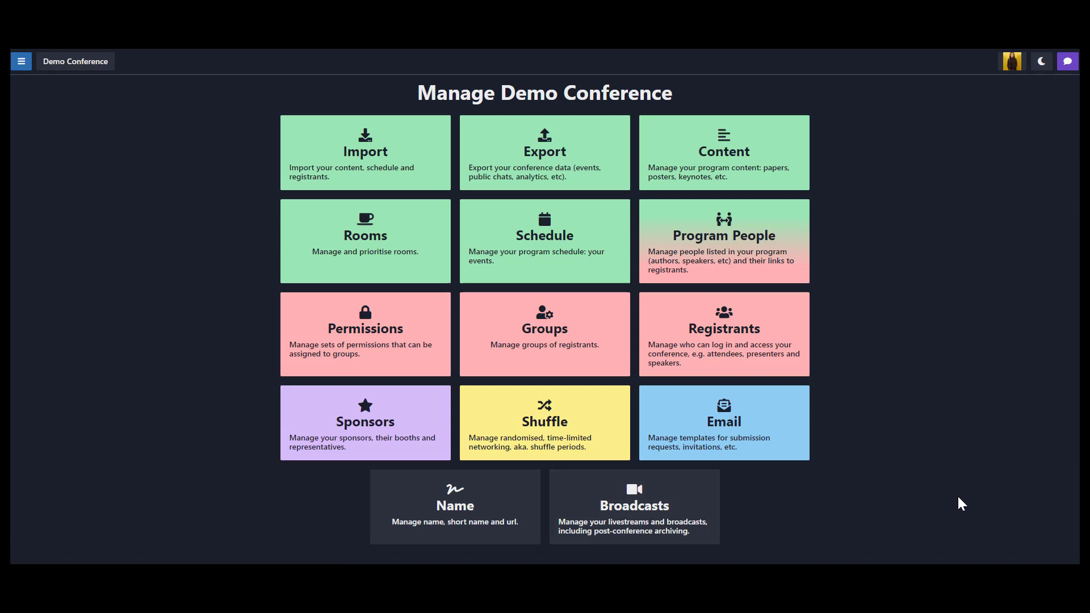
Step: In Program People, start a new person entry named "Name Name" with the affiliation Organization
left_click(793, 263)
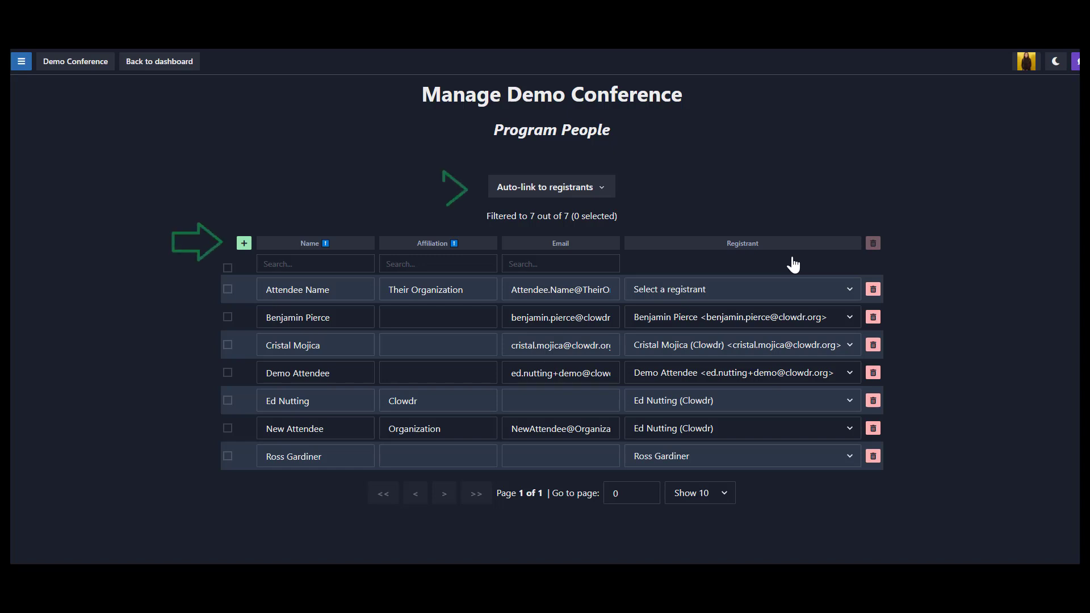
left_click(244, 244)
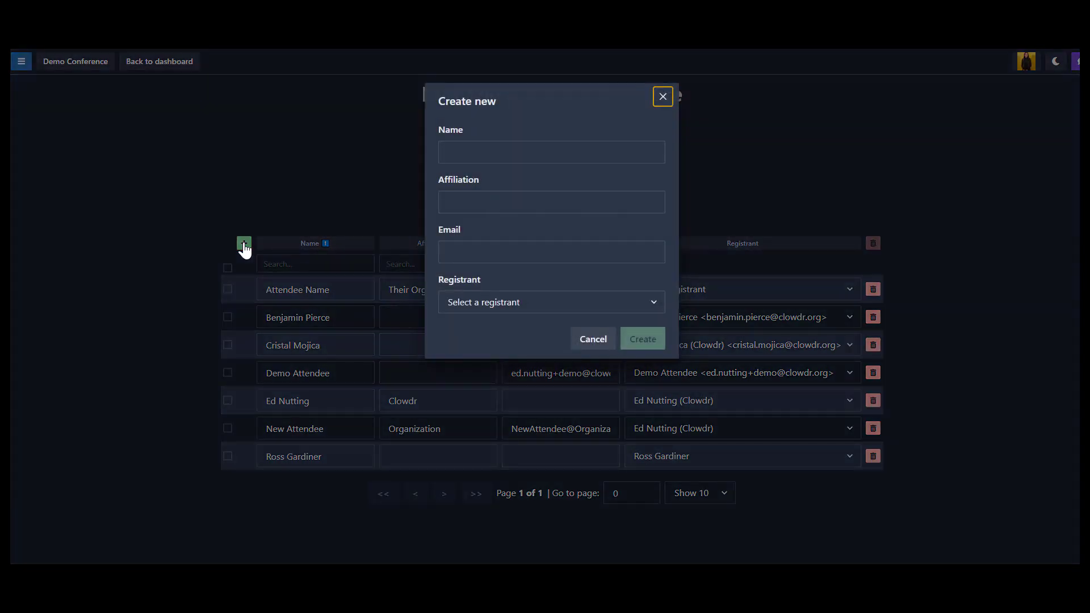
left_click(469, 149)
type("Name Name")
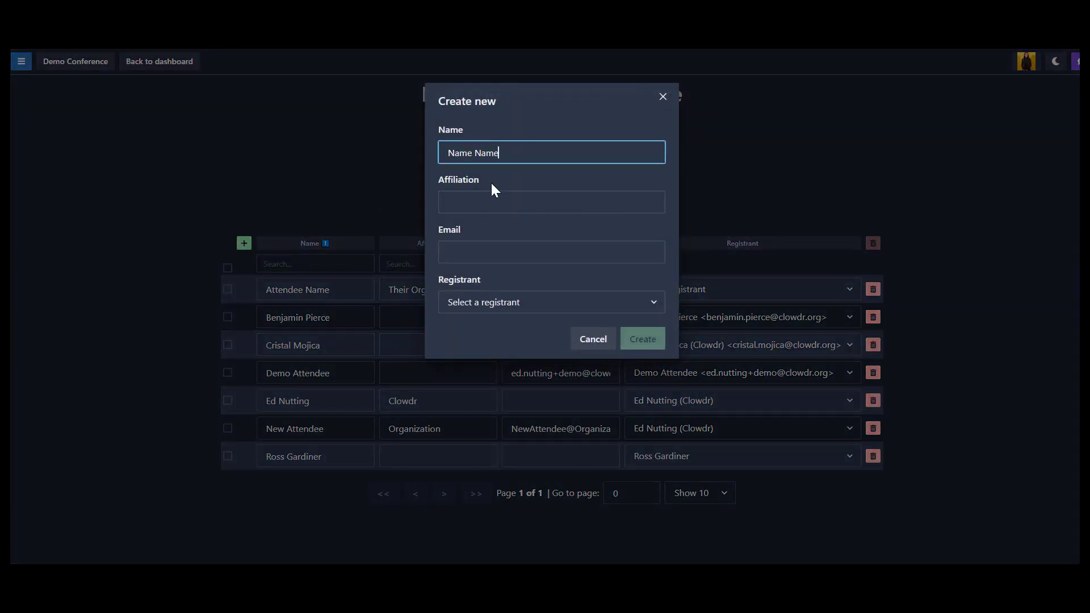
left_click(491, 196)
type("Organi")
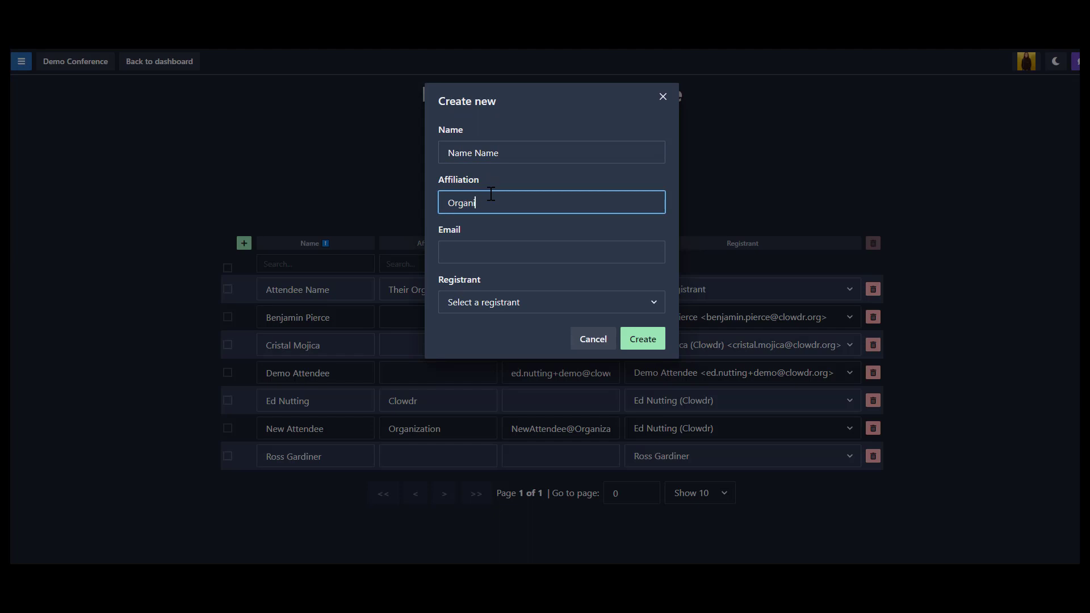
type("zation")
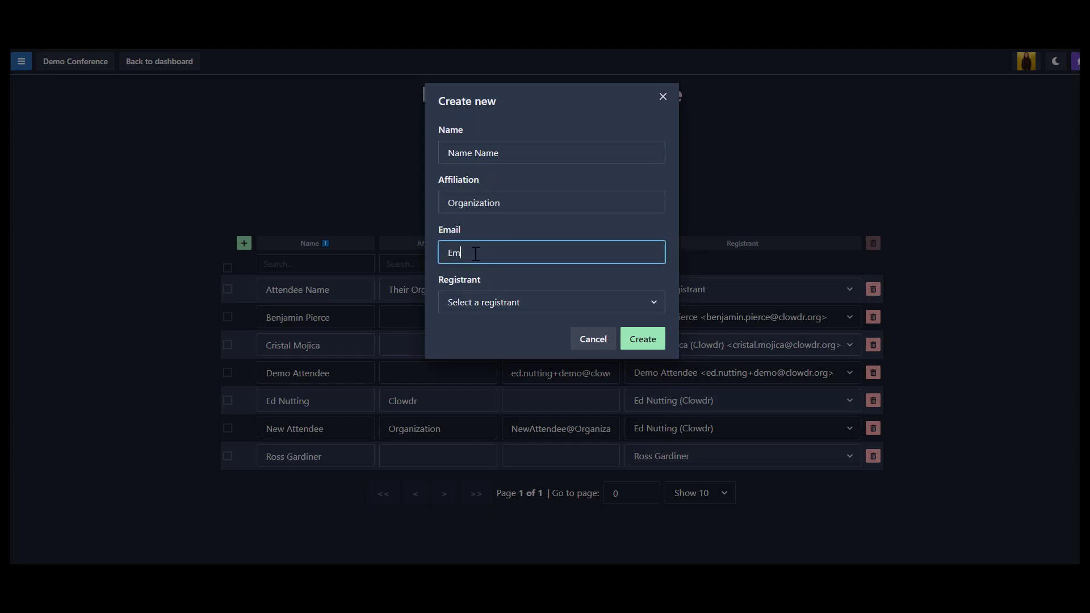
Step: Fill in the new person's email, leave the registrant unselected, and create the entry
type("ail @ Organization.org")
left_click(475, 254)
key("BackSpace")
key("BackSpace")
left_click(494, 304)
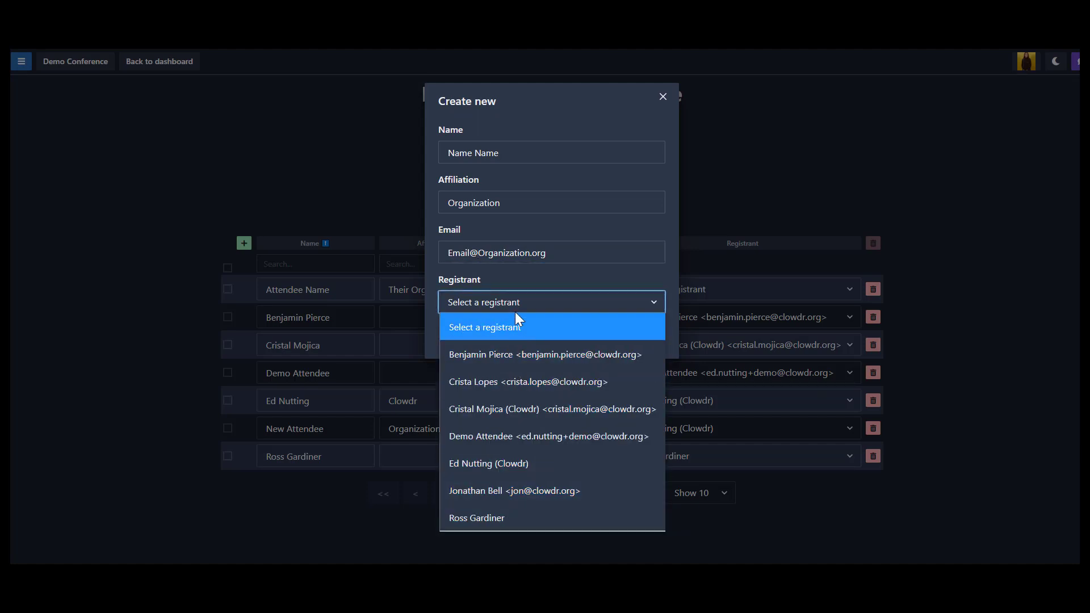
left_click(516, 312)
left_click(646, 340)
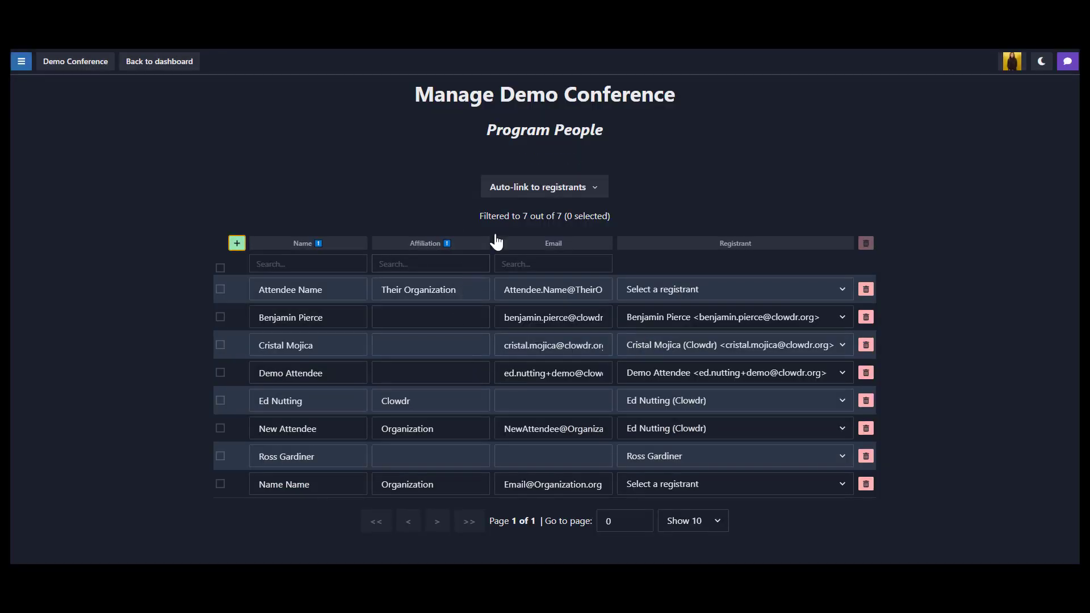
Step: Examine the available methods for auto-linking program people to registrants
left_click(526, 193)
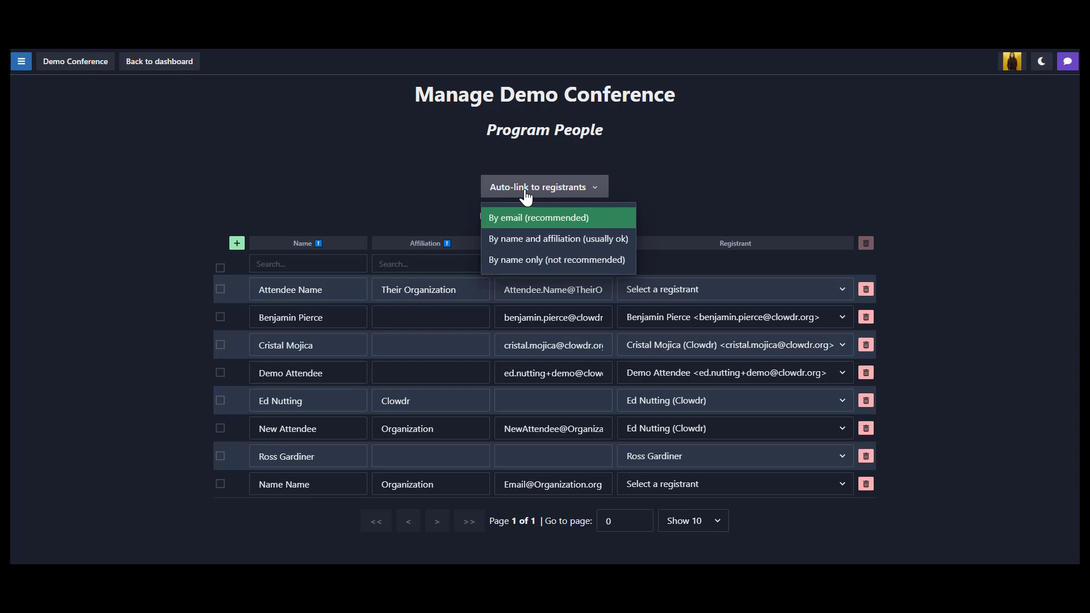
left_click(525, 195)
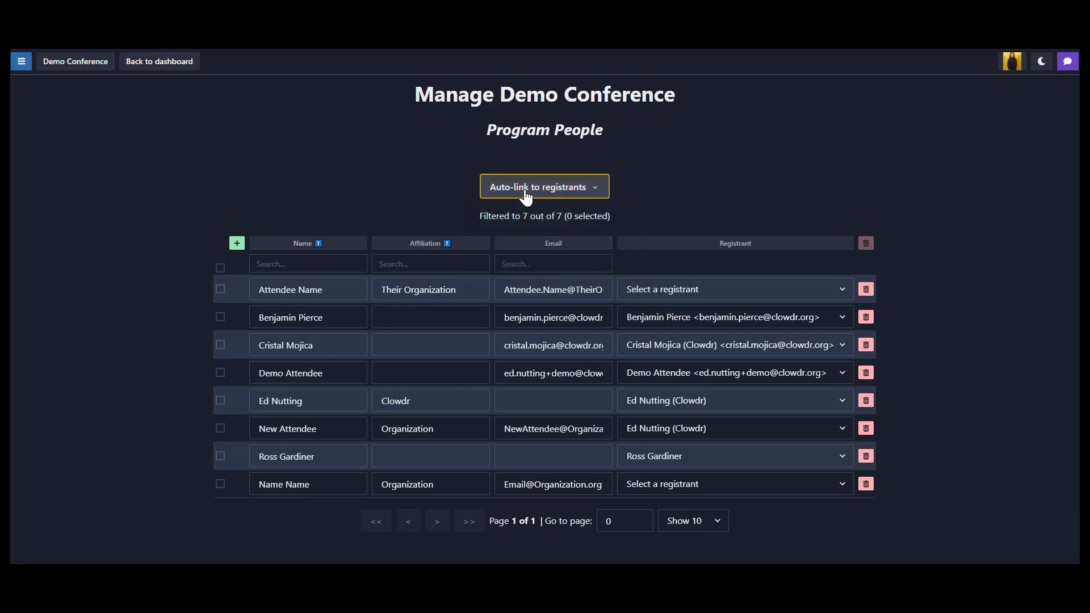
Step: Sort the program people by registrant and manually link the "Name Name" entry to an existing registrant
left_click(693, 244)
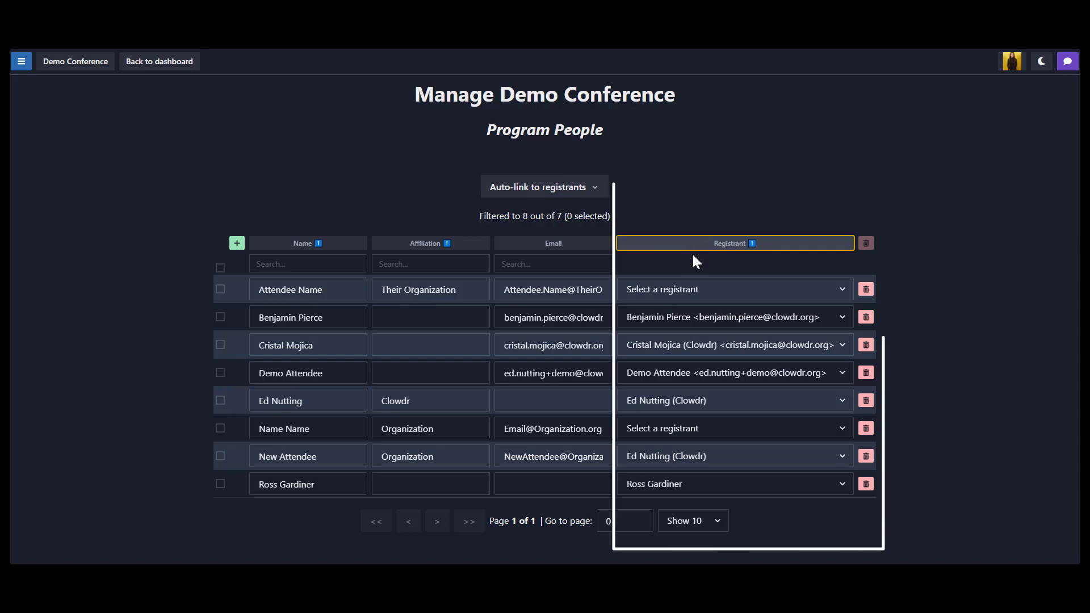
left_click(696, 428)
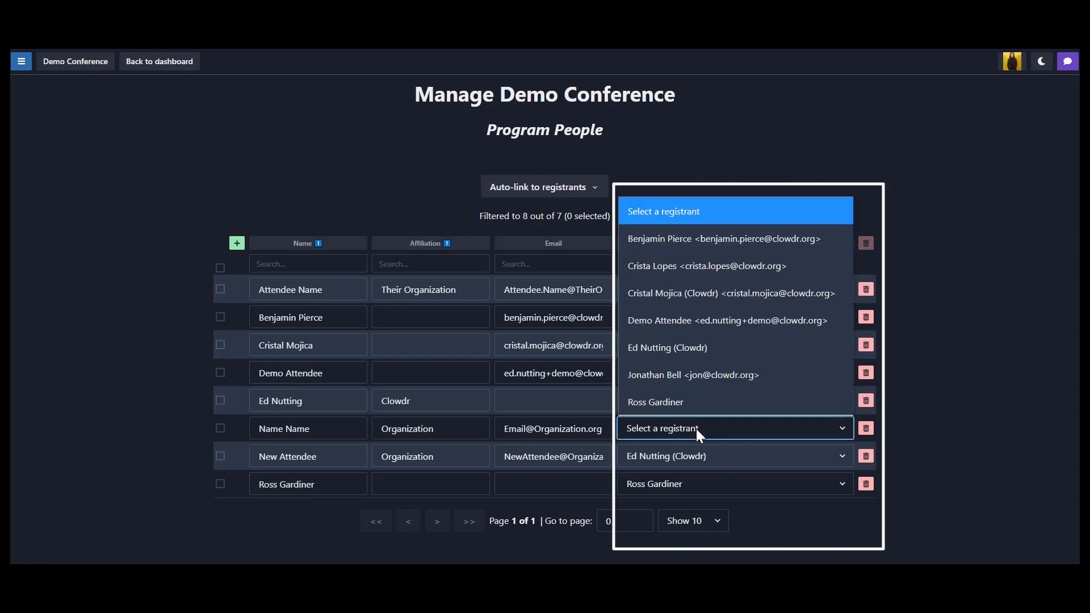
left_click(705, 296)
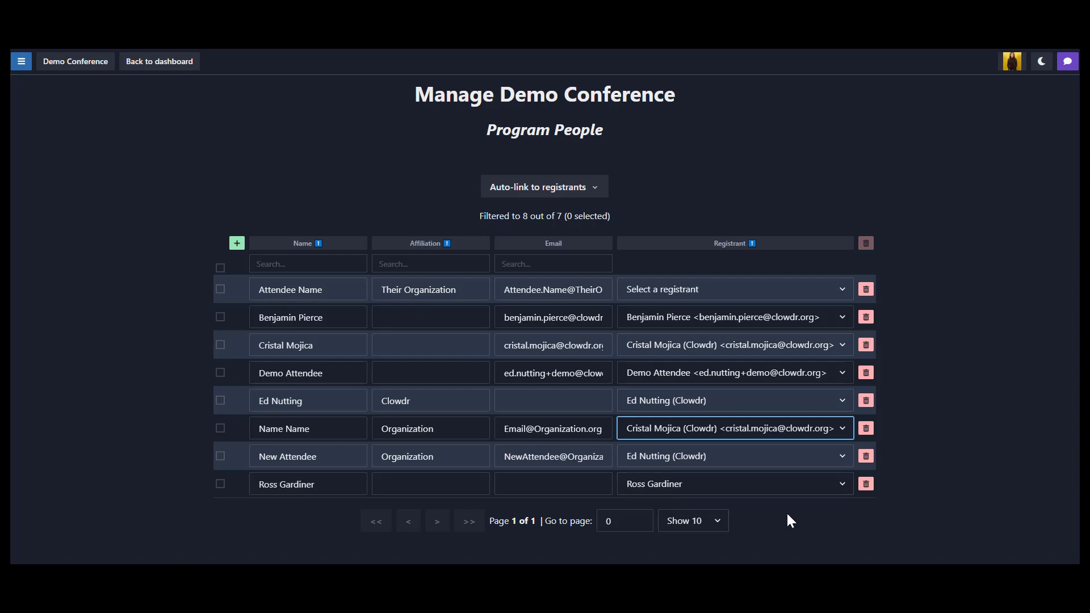
Step: Open Paper 1 for editing in the conference content and bring up its Manage Content People list
left_click(184, 62)
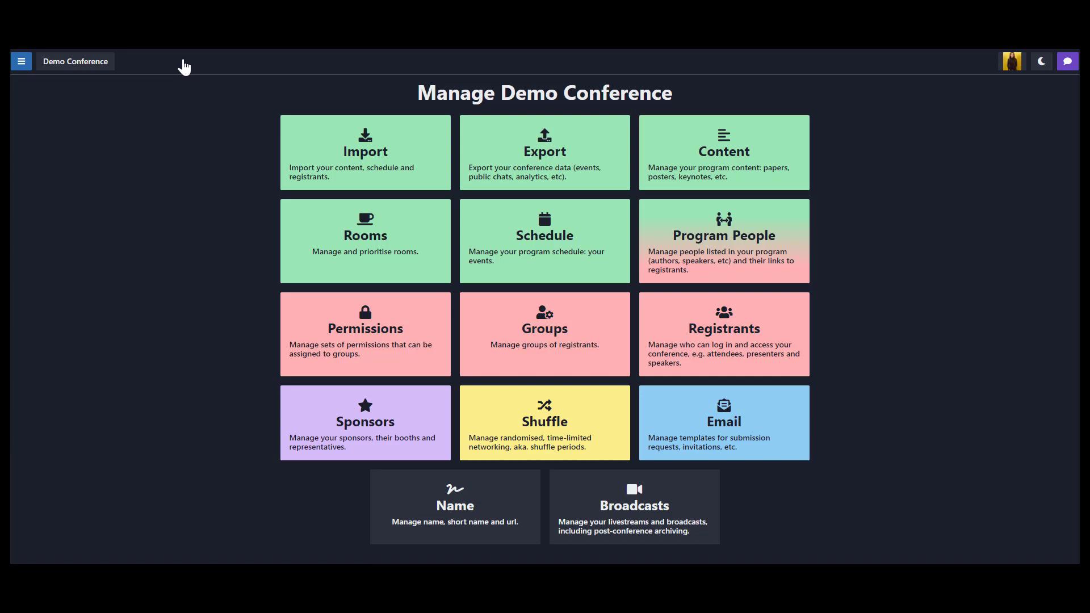
left_click(689, 140)
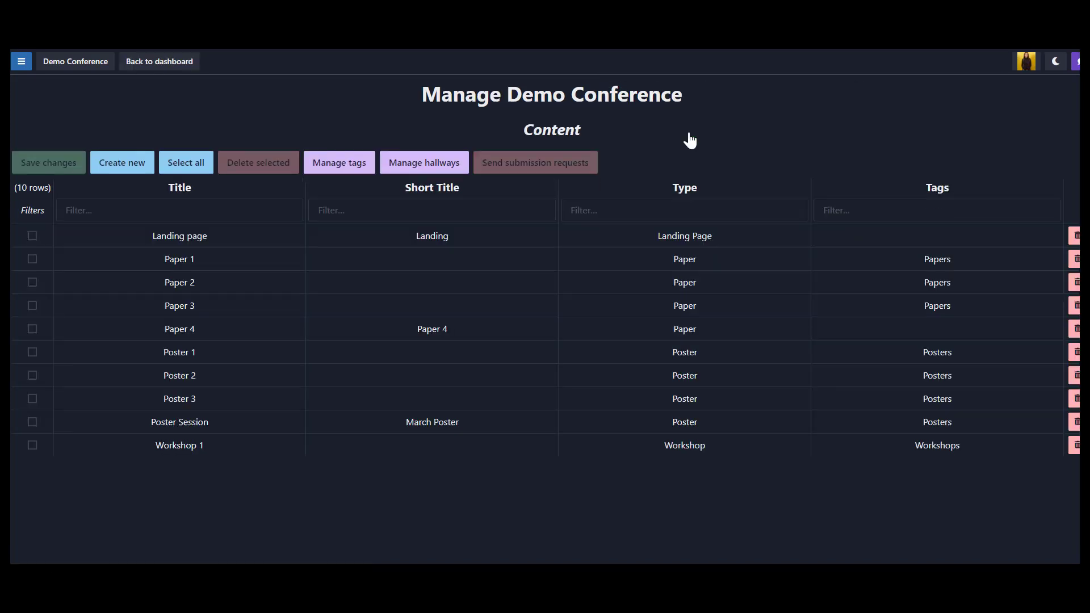
left_click(32, 259)
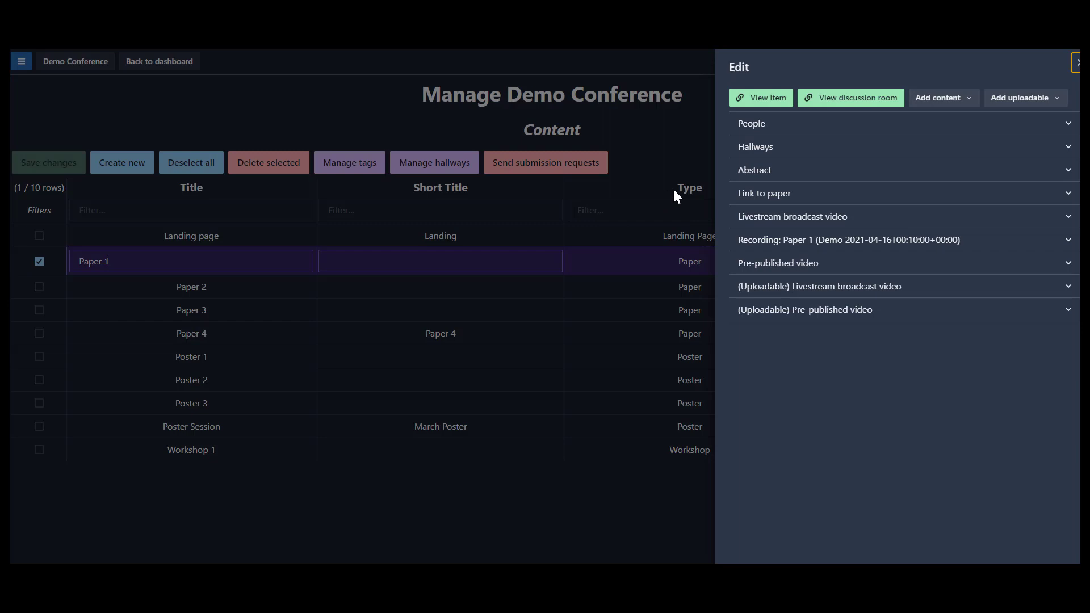
left_click(758, 136)
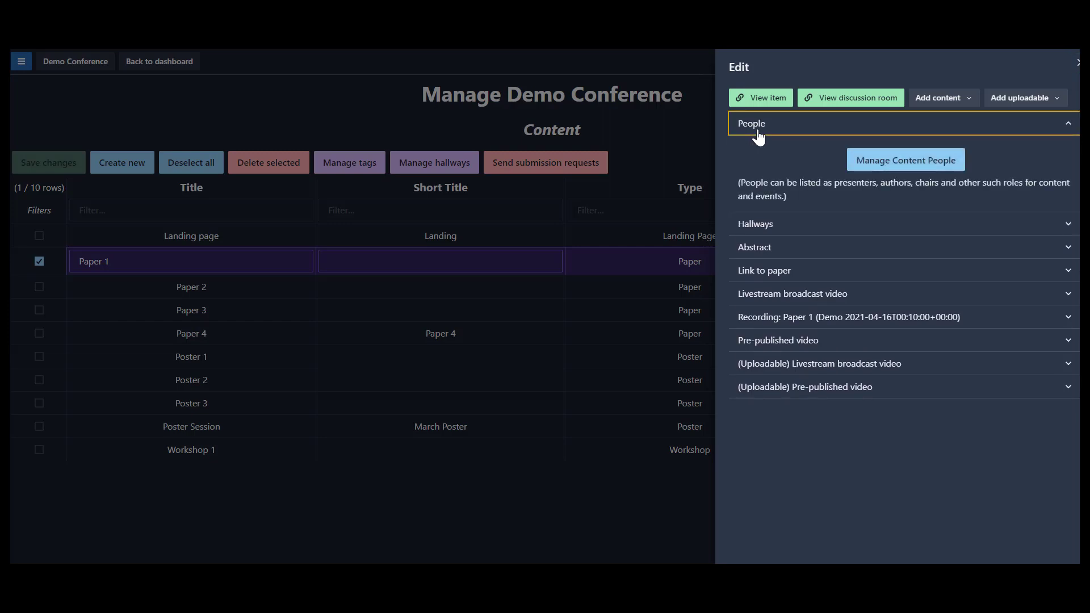
left_click(881, 163)
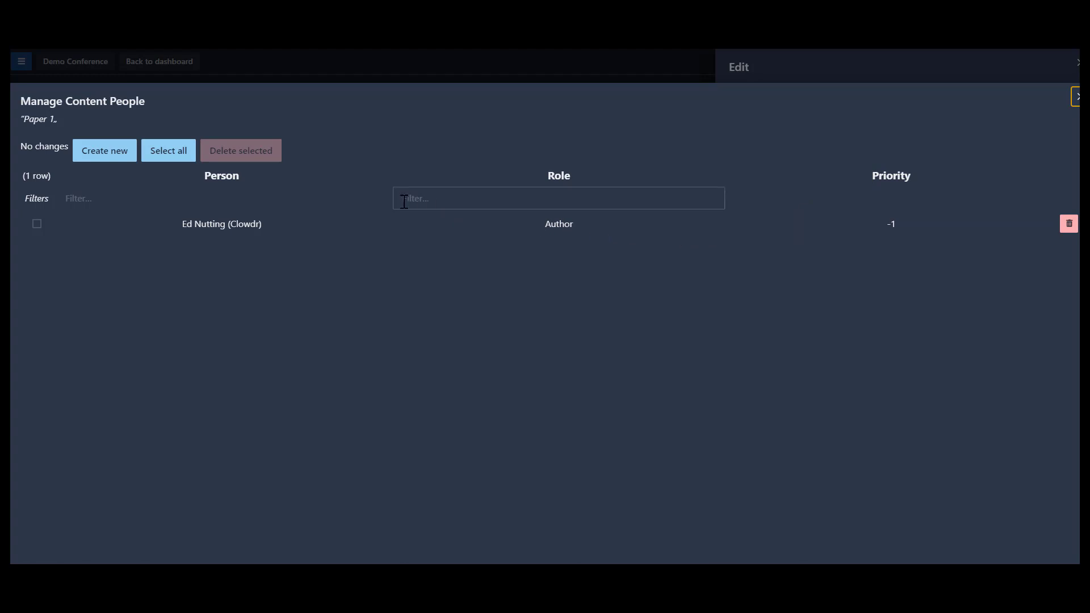
Step: Try the Chair role for the person listed on Paper 1, set it back to Author, and close the item's editor
left_click(37, 225)
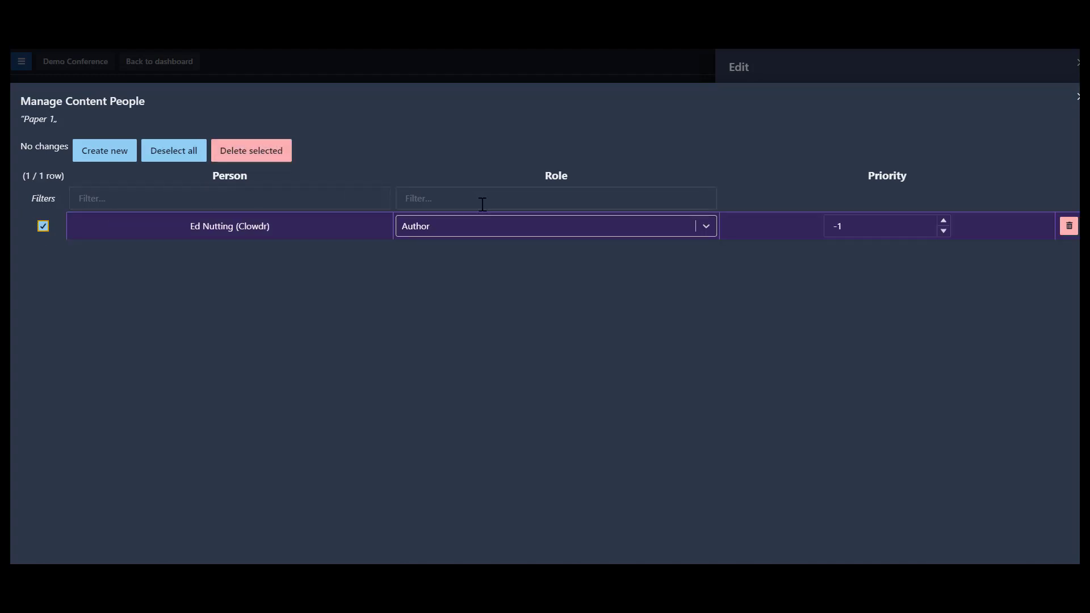
left_click(490, 228)
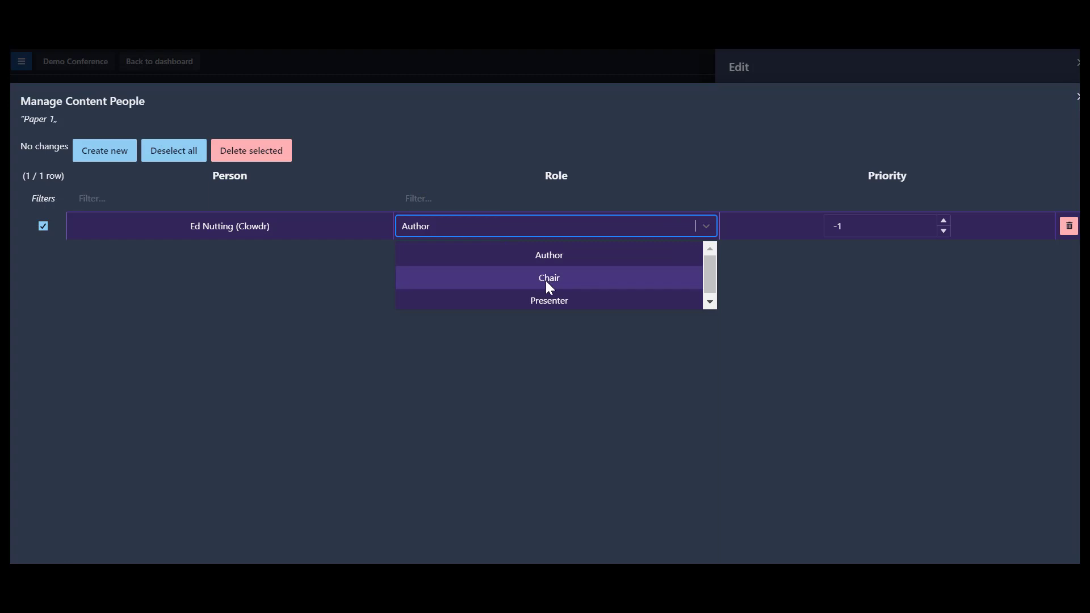
left_click(546, 282)
left_click(509, 229)
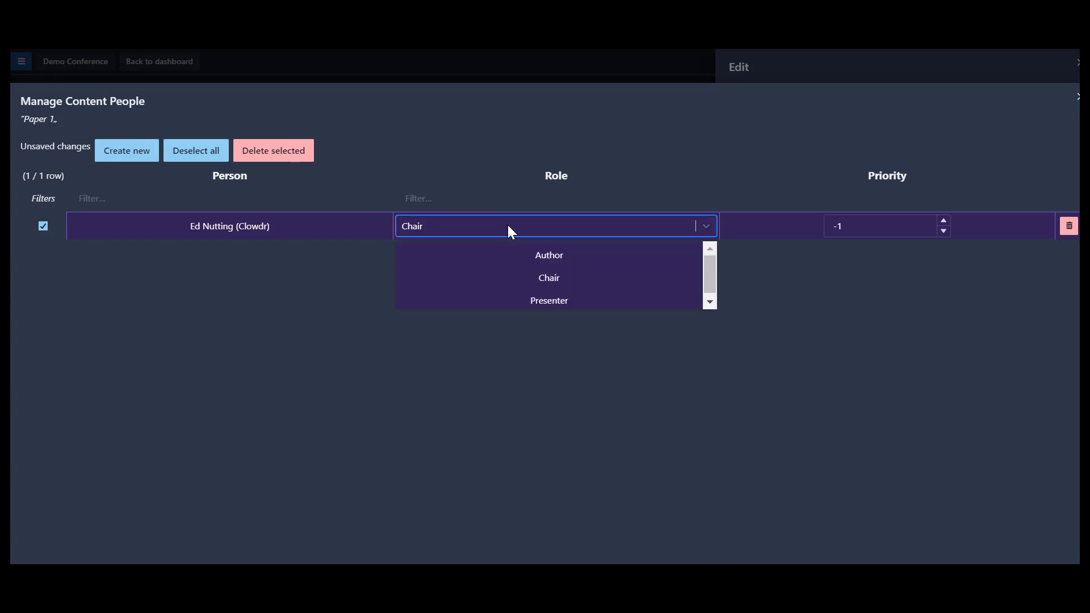
left_click(542, 252)
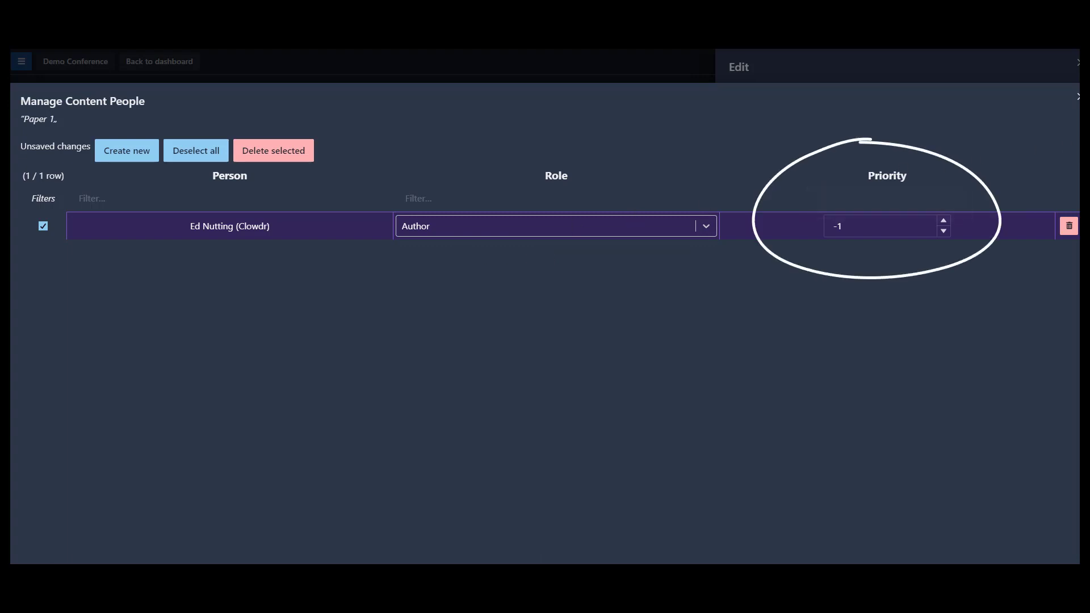
left_click(1076, 97)
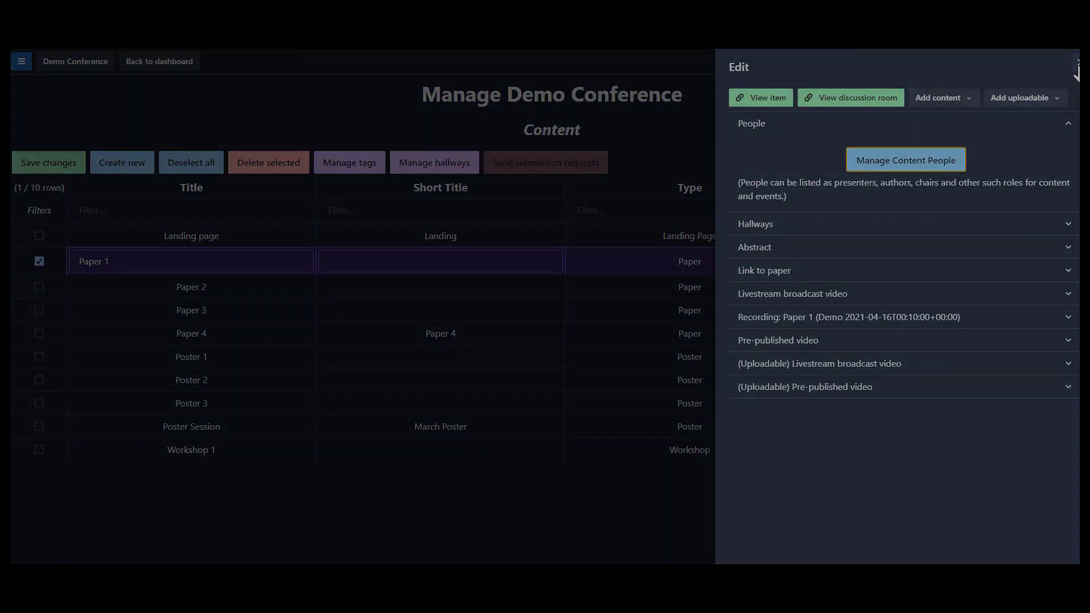
left_click(1077, 63)
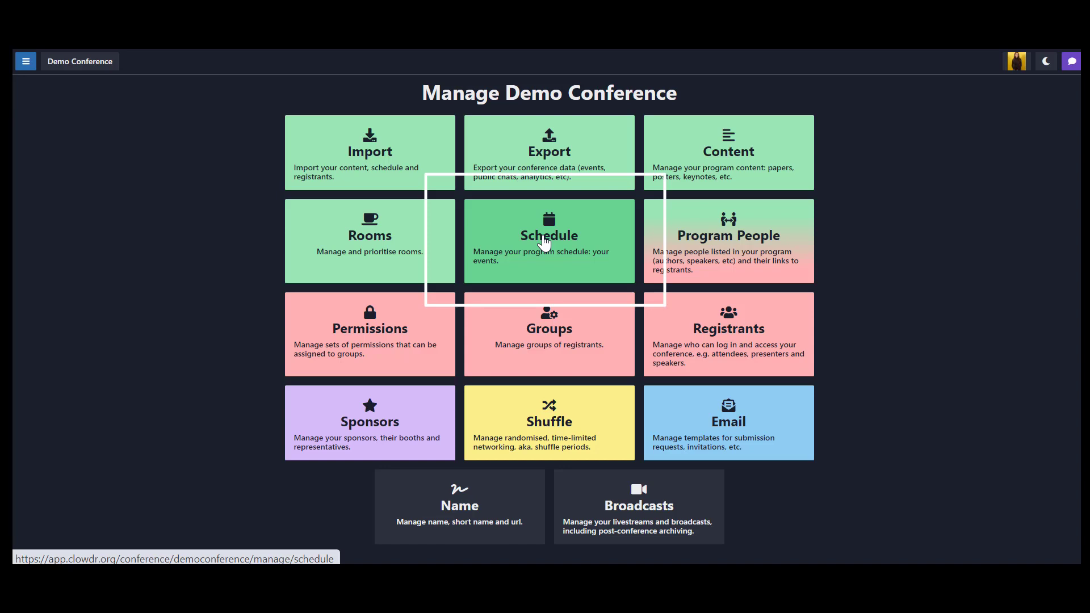
Step: In the schedule, open the Manage Event People list for the Demo breakout event in Track B
left_click(543, 243)
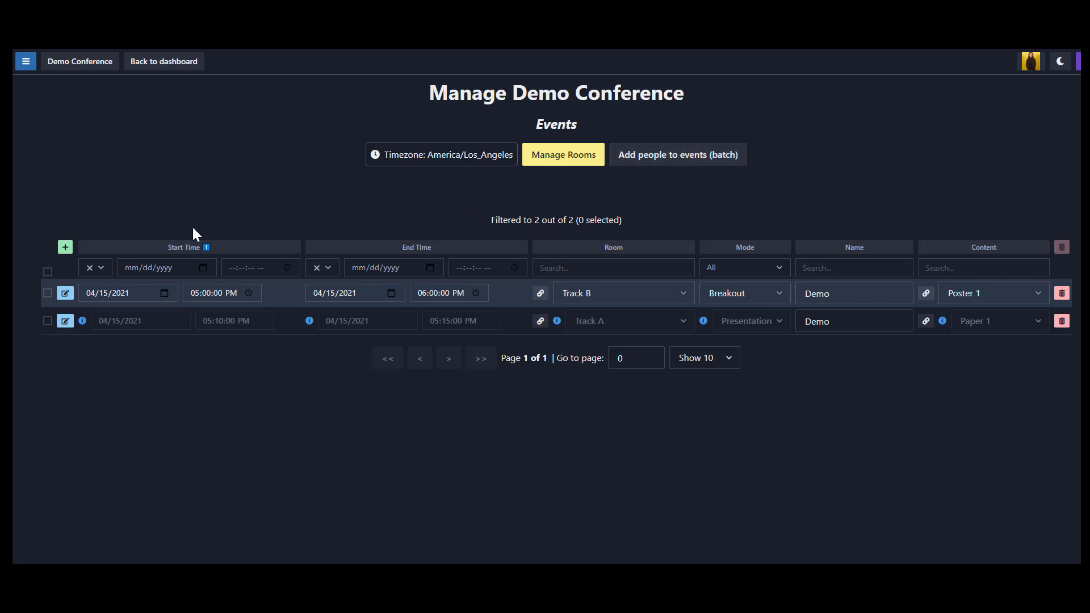
left_click(65, 292)
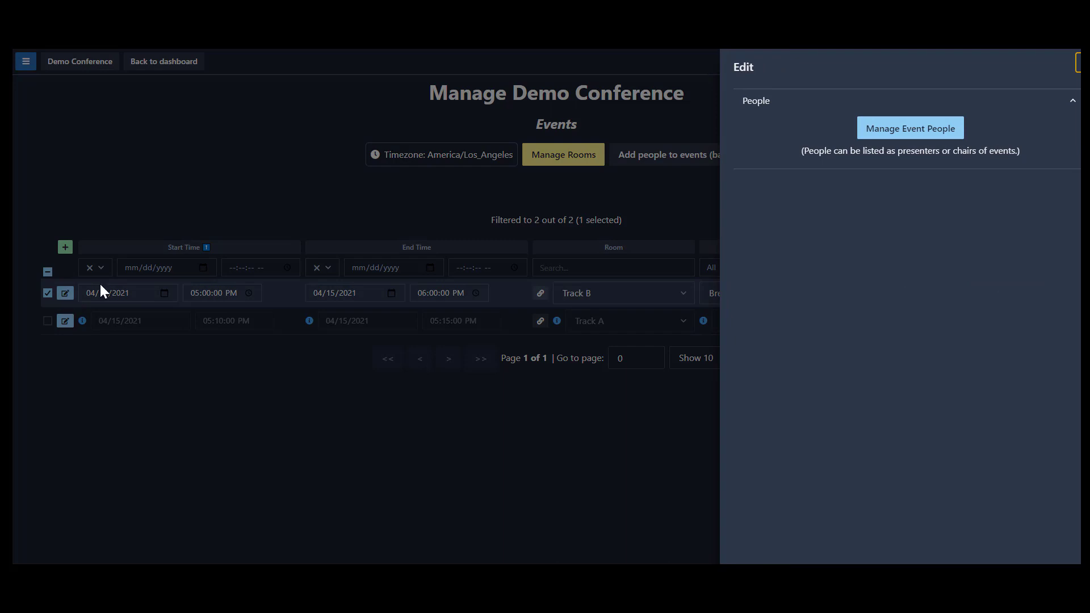
left_click(878, 139)
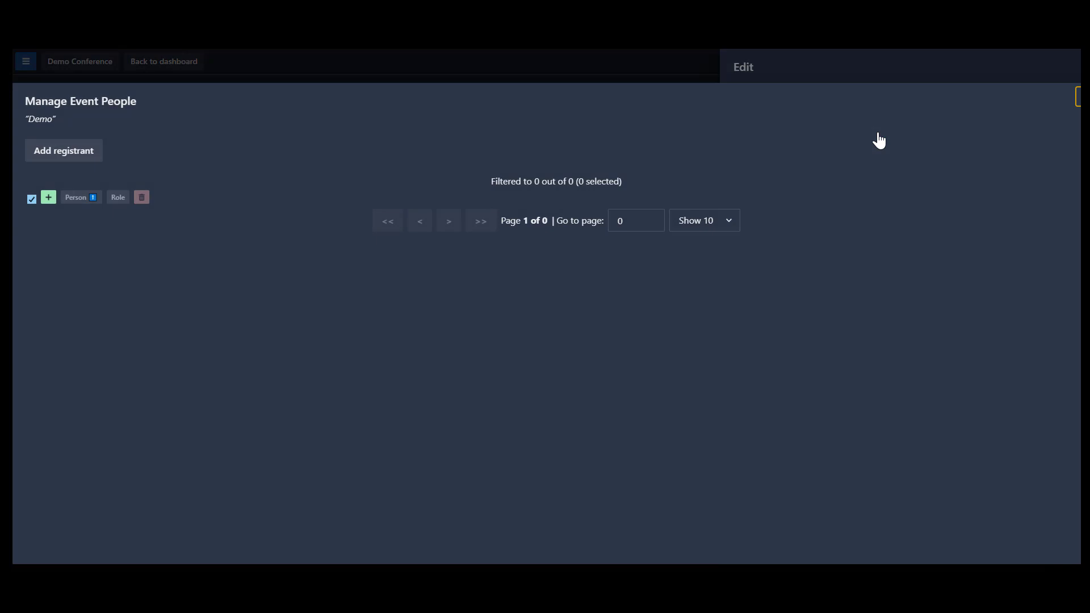
Step: Add New Attendee to the Demo event with the role Chair and close the event's editor
left_click(49, 200)
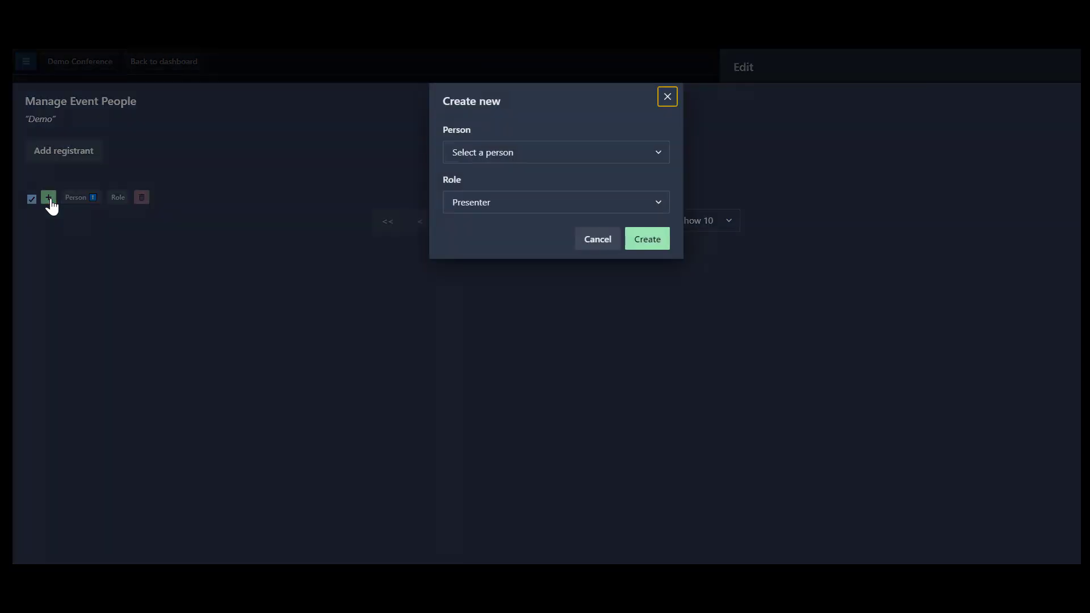
left_click(479, 152)
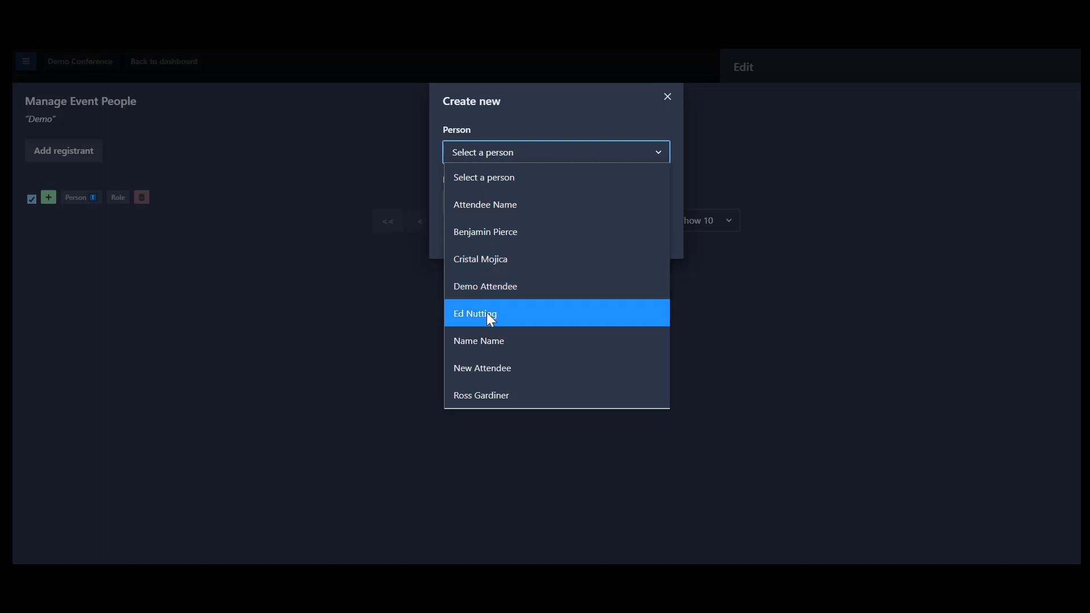
left_click(492, 368)
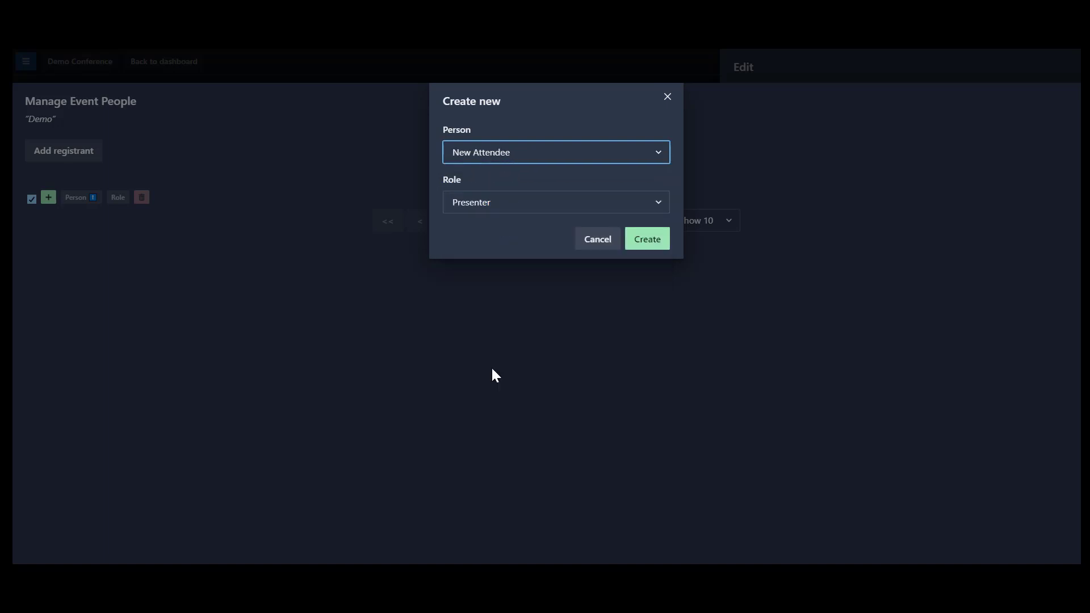
left_click(494, 204)
left_click(493, 234)
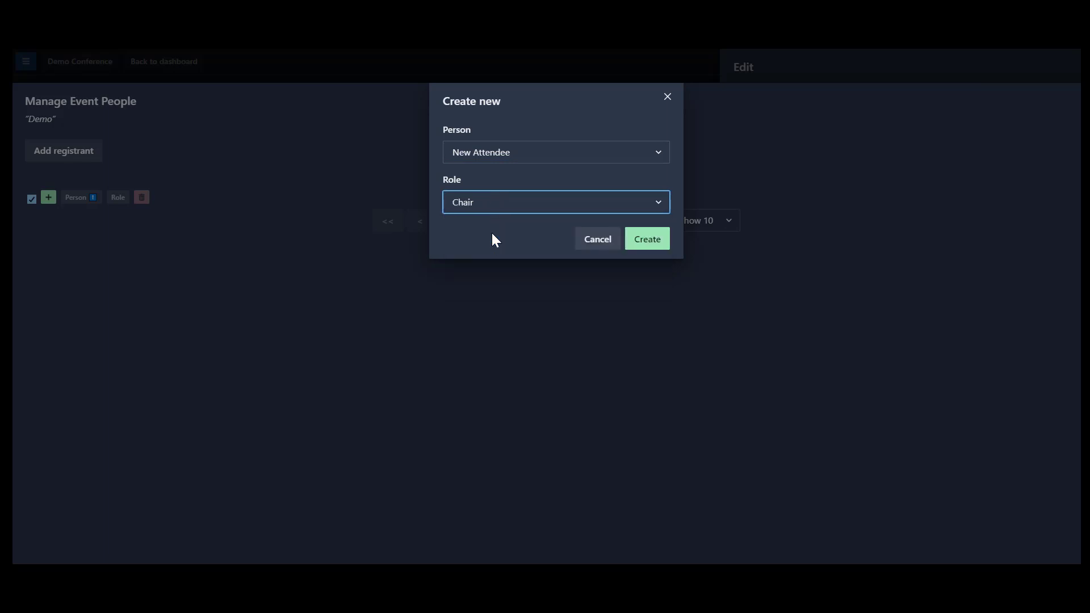
left_click(648, 239)
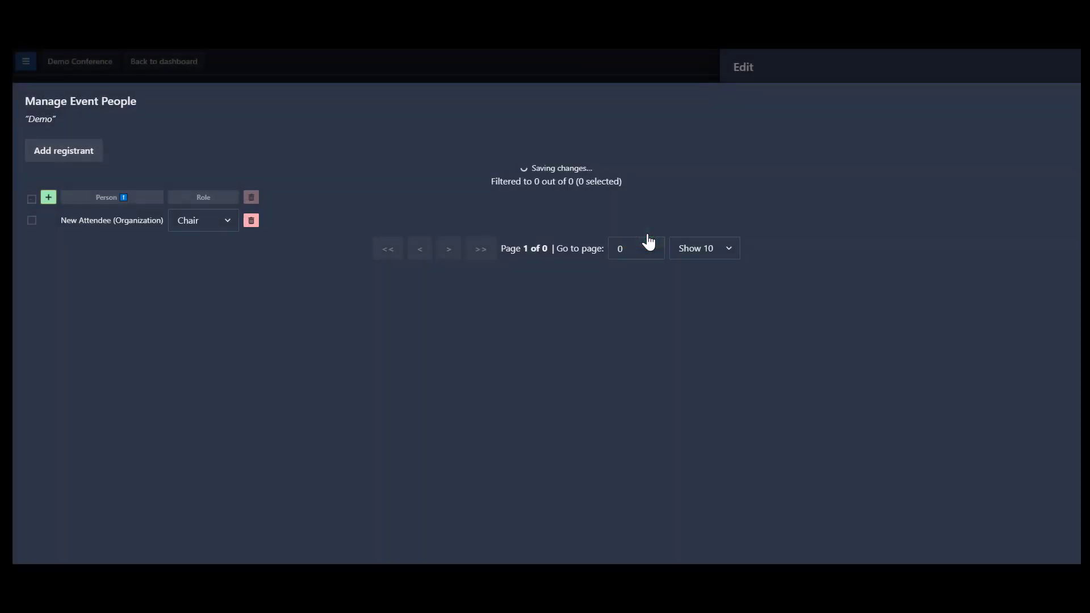
key("Escape")
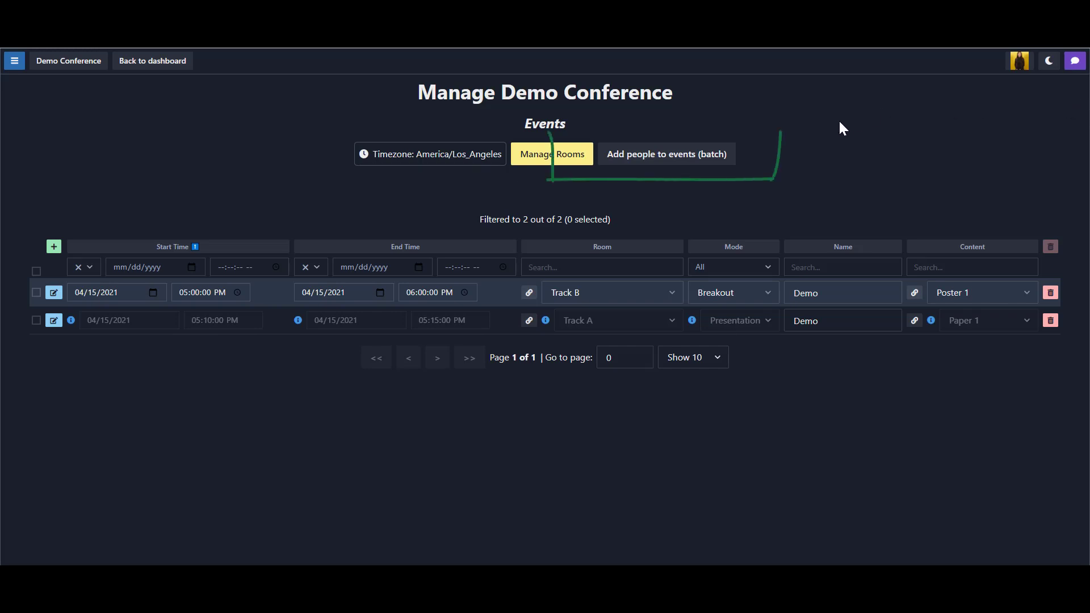
Step: Open the batch tool for adding people to events and review its associated-content, person and registration-group operations, including the selectable registration groups
left_click(721, 155)
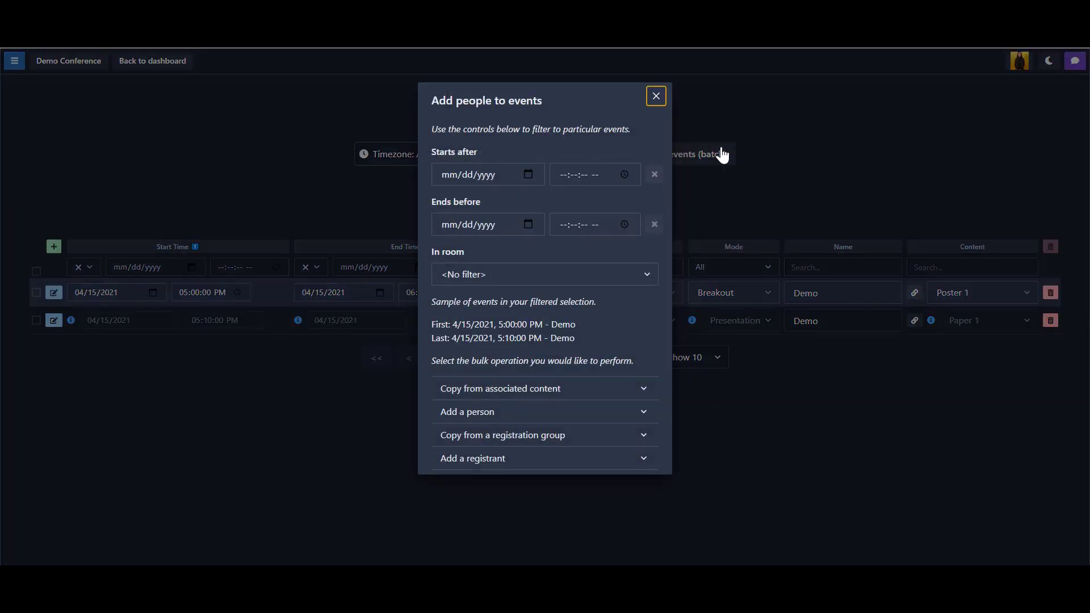
left_click(623, 391)
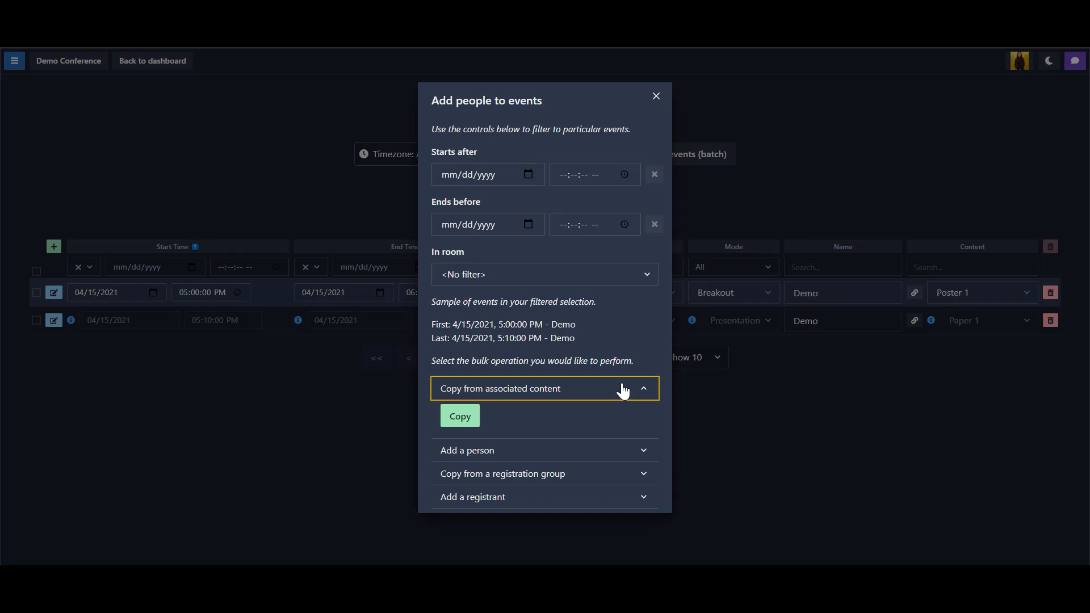
left_click(619, 450)
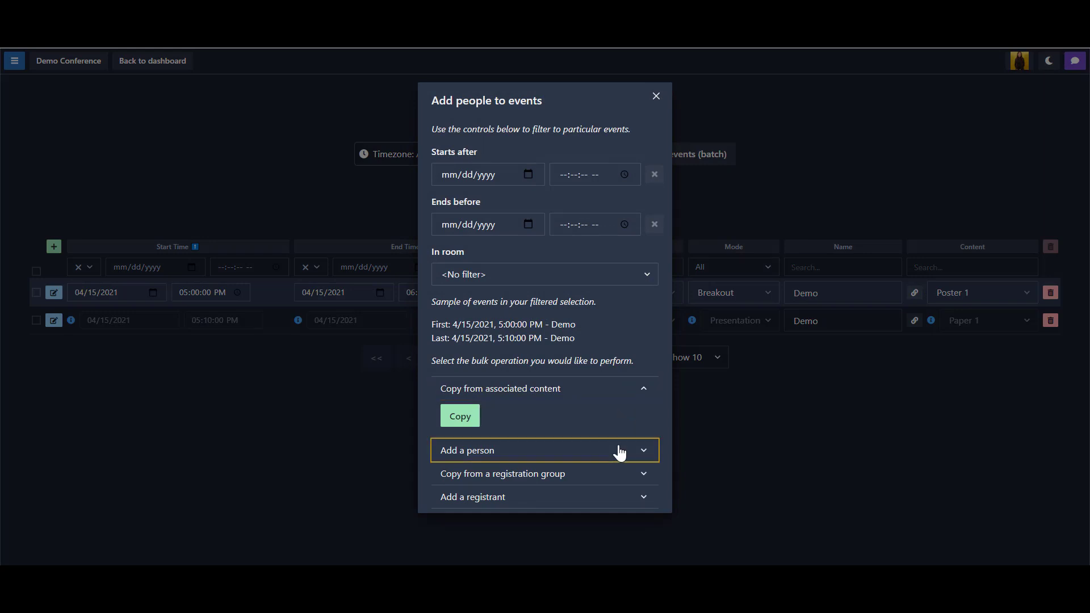
left_click(607, 500)
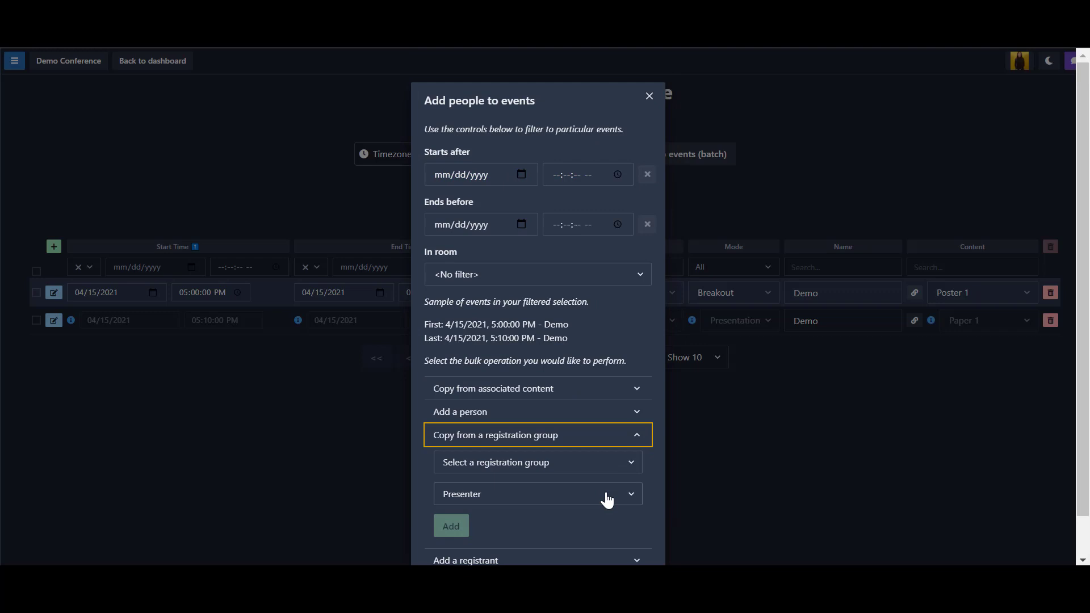
left_click(579, 463)
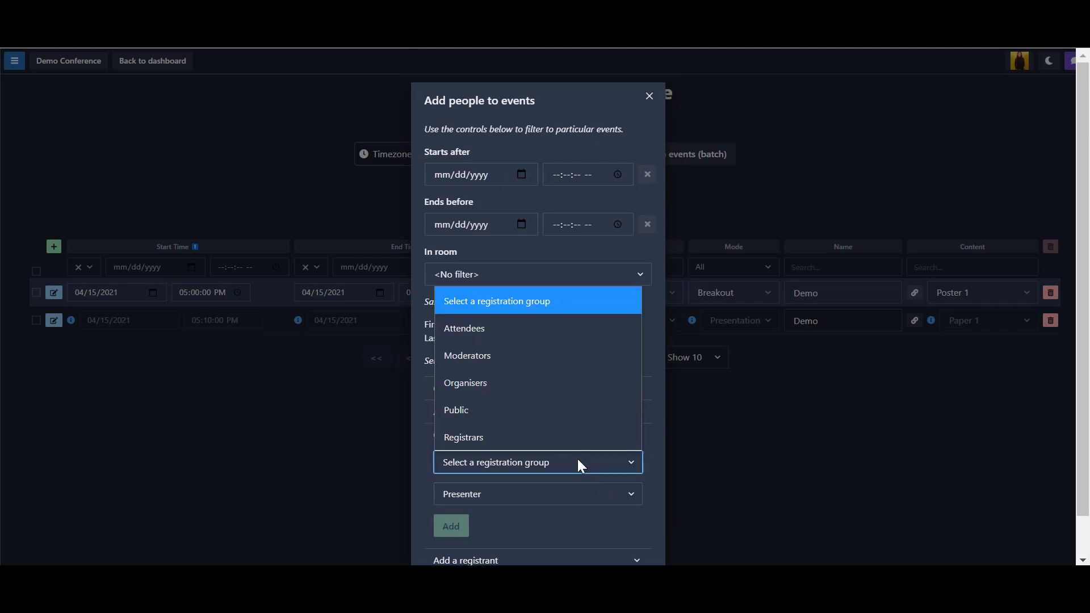
left_click(577, 458)
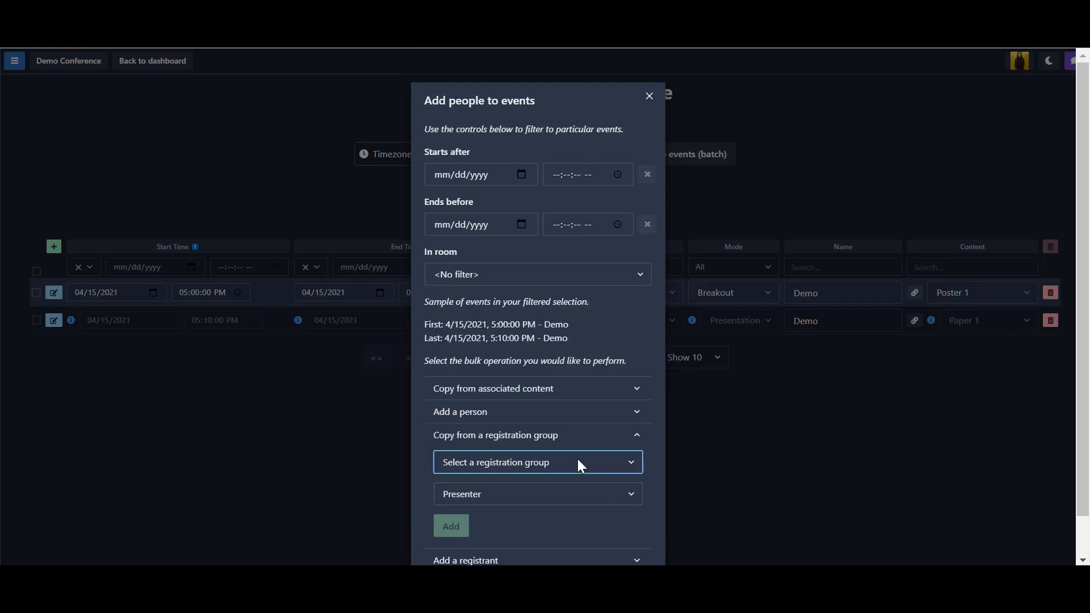
Step: Add the registrant Demo Attendee with the role Chair to all events in bulk, leaving the time and room filters unset
left_click(568, 525)
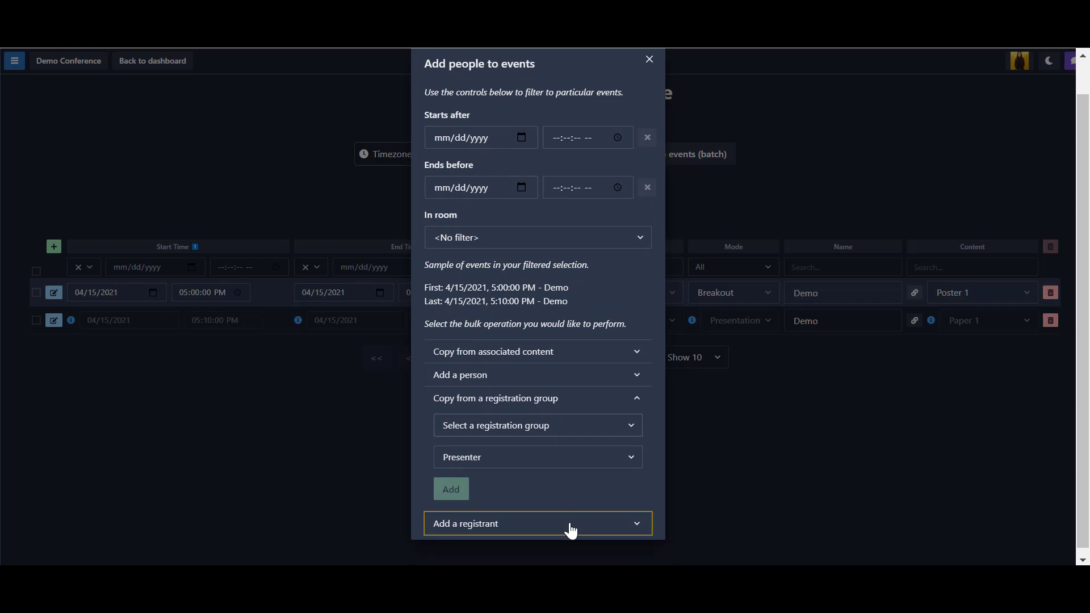
left_click(550, 484)
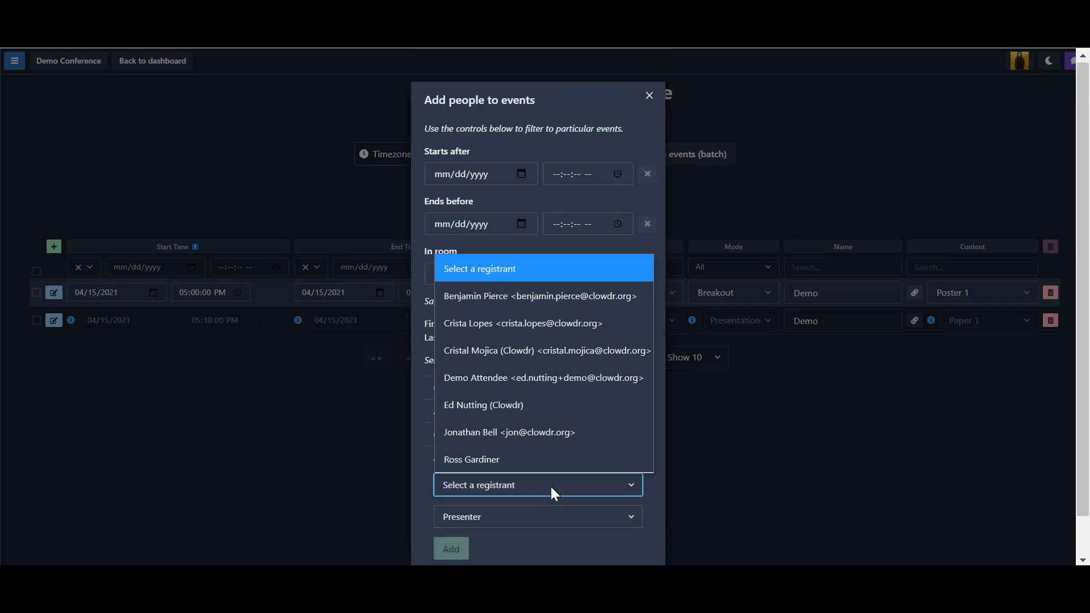
left_click(543, 378)
left_click(537, 517)
left_click(452, 549)
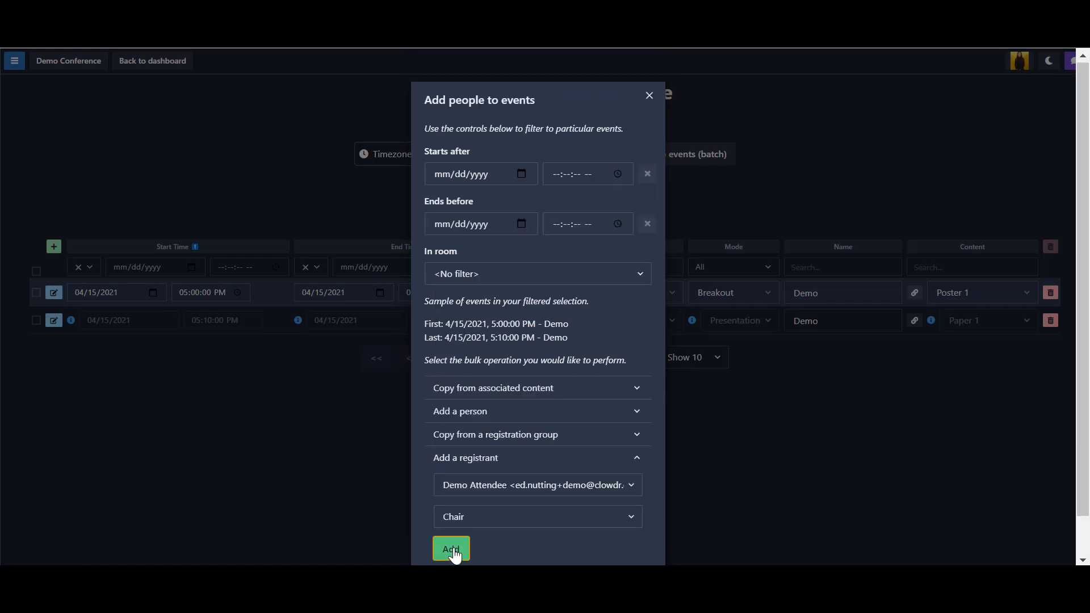